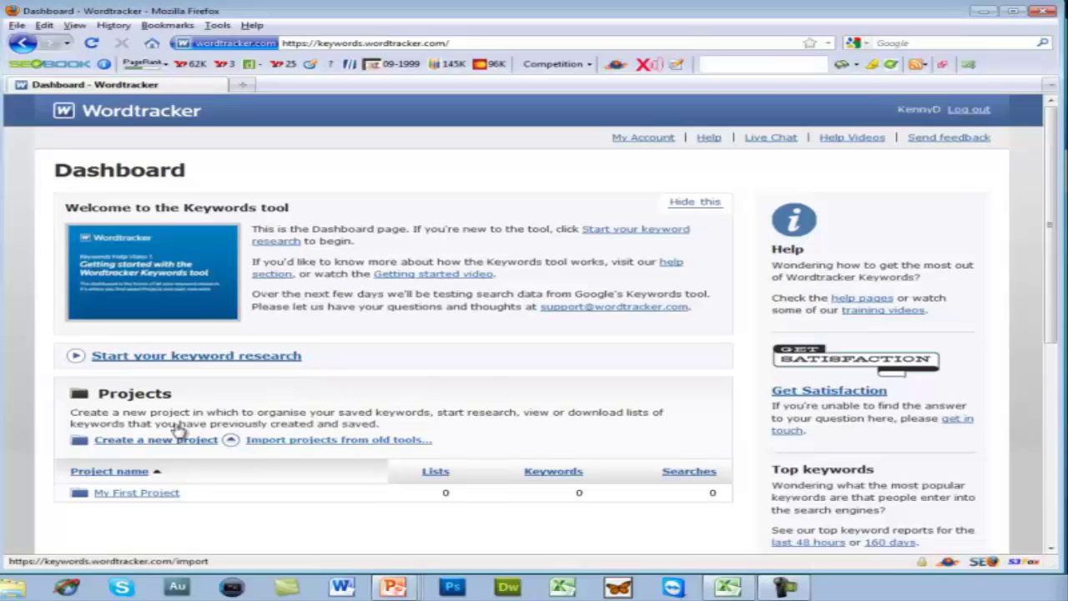
Start the keyword research and search for keywords related to "yoga"
left_click(120, 357)
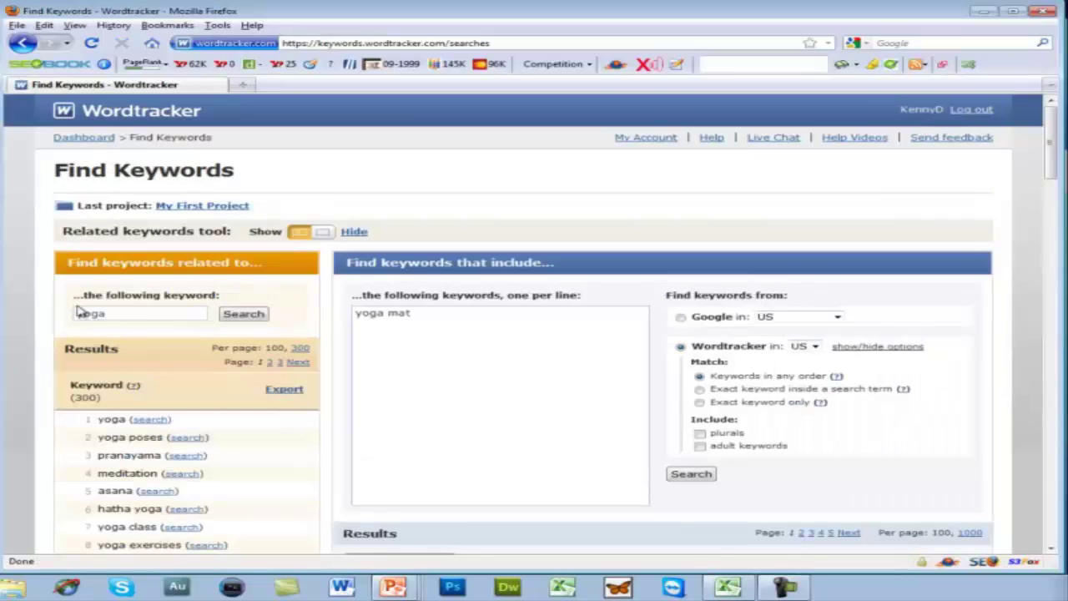
left_click(143, 316)
left_click(254, 315)
Run a keyword search on "yoga beginners" from the list of related keywords
scroll(248, 356, "down", 5)
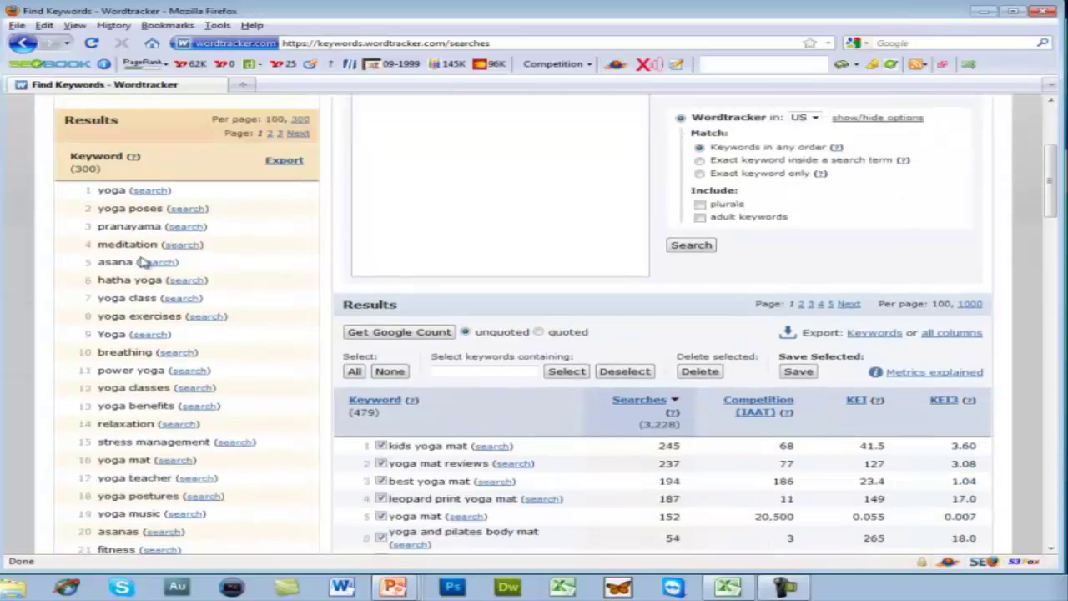
scroll(142, 389, "down", 2)
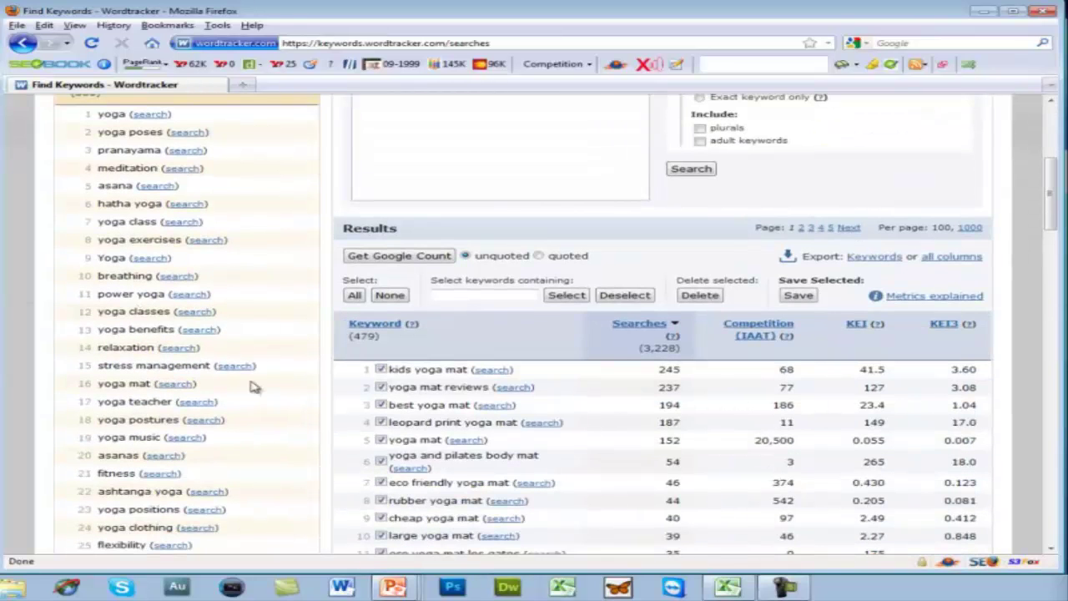
scroll(254, 387, "down", 9)
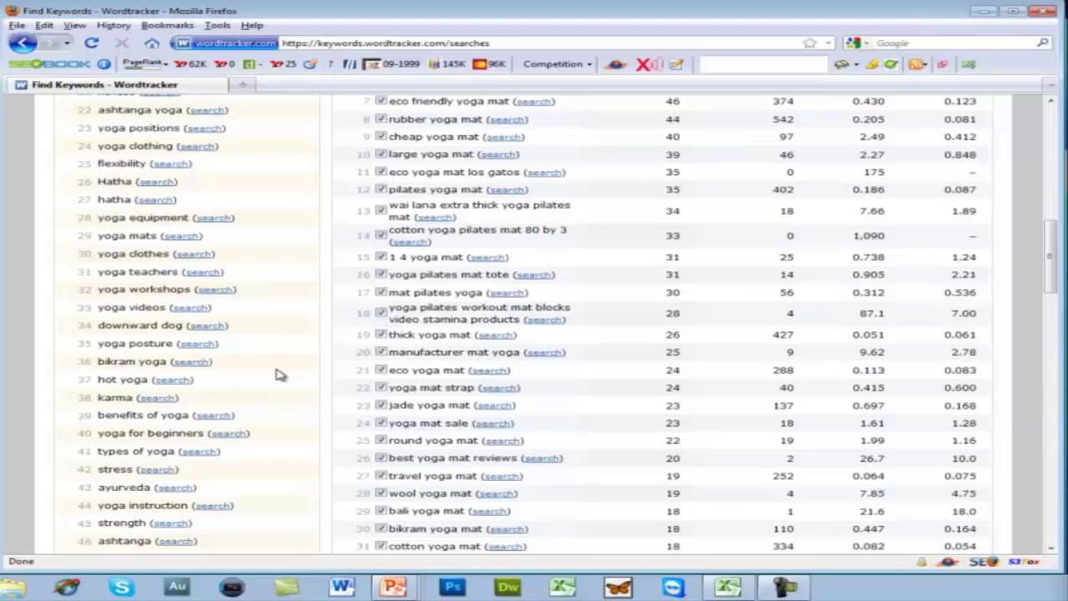
scroll(280, 375, "down", 5)
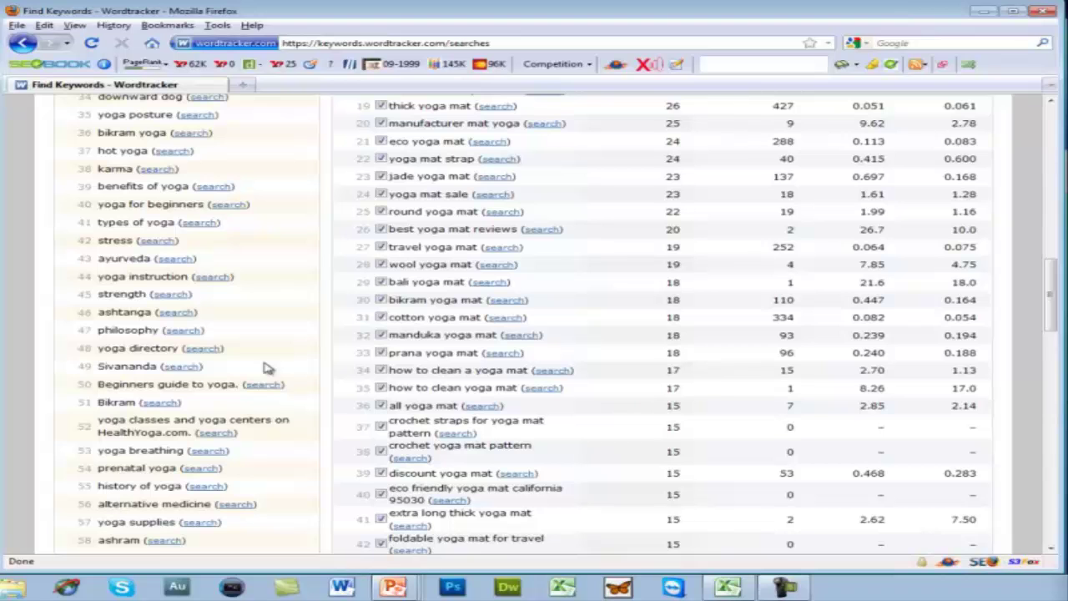
scroll(267, 368, "down", 3)
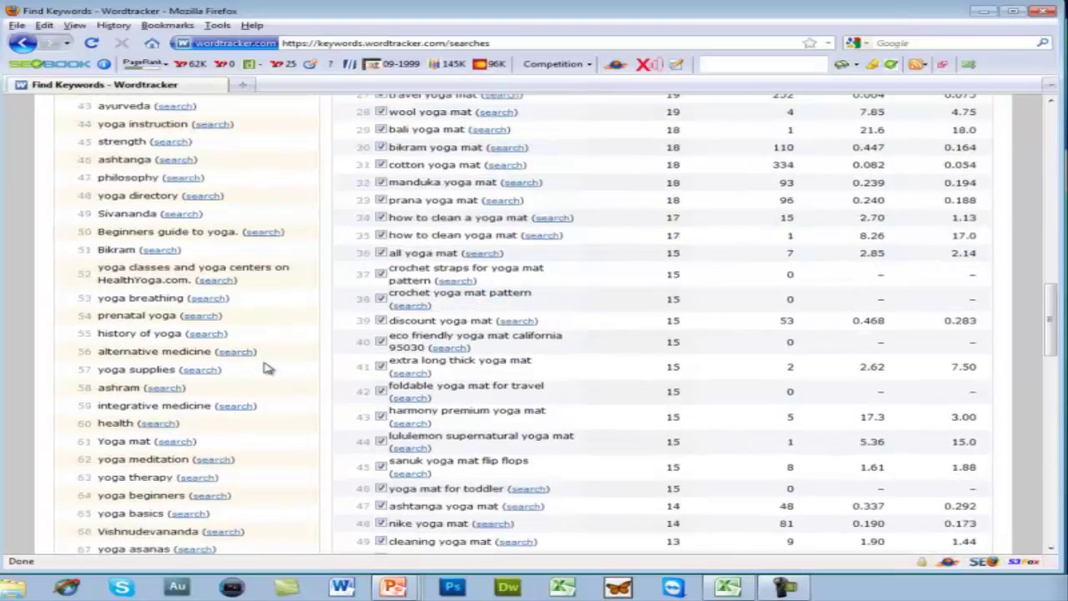
scroll(267, 368, "down", 2)
left_click(207, 425)
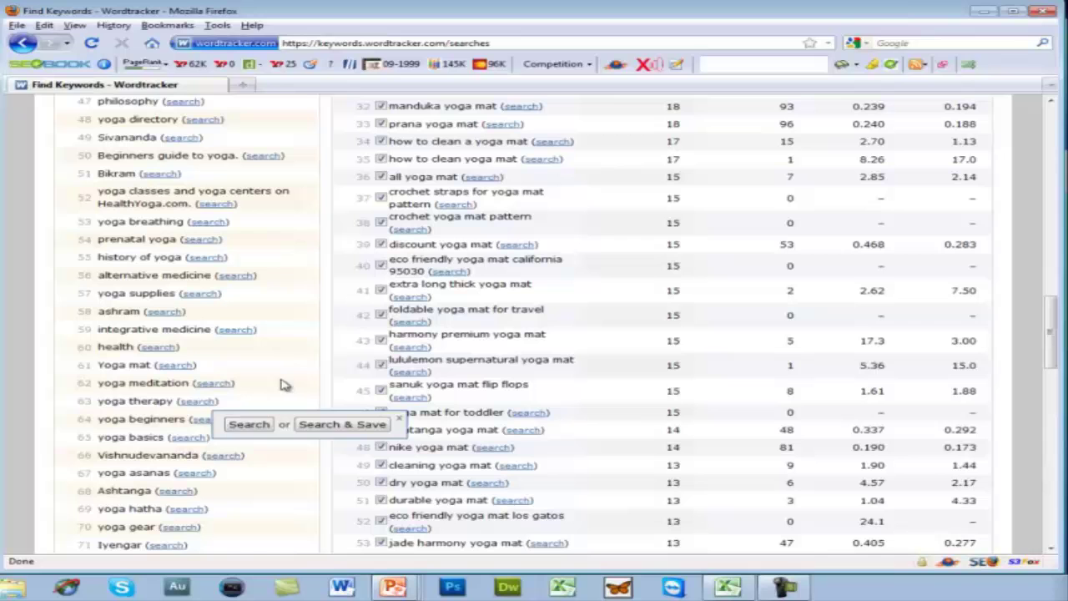
left_click(243, 424)
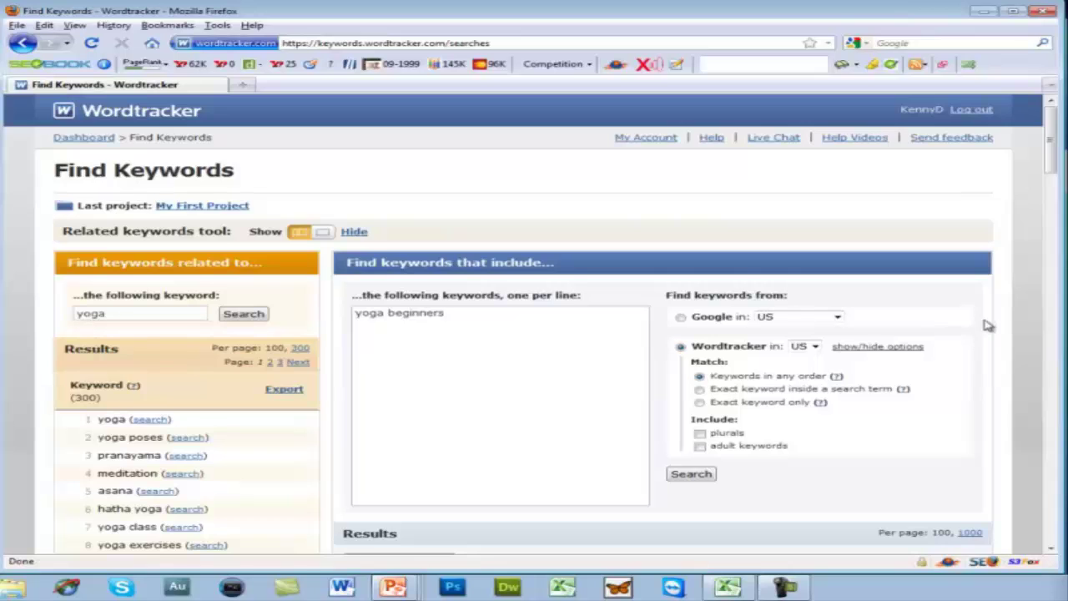
Examine the yoga beginners keyword results, comparing their searches, competition, KEI and KEI3 figures
scroll(983, 385, "down", 3)
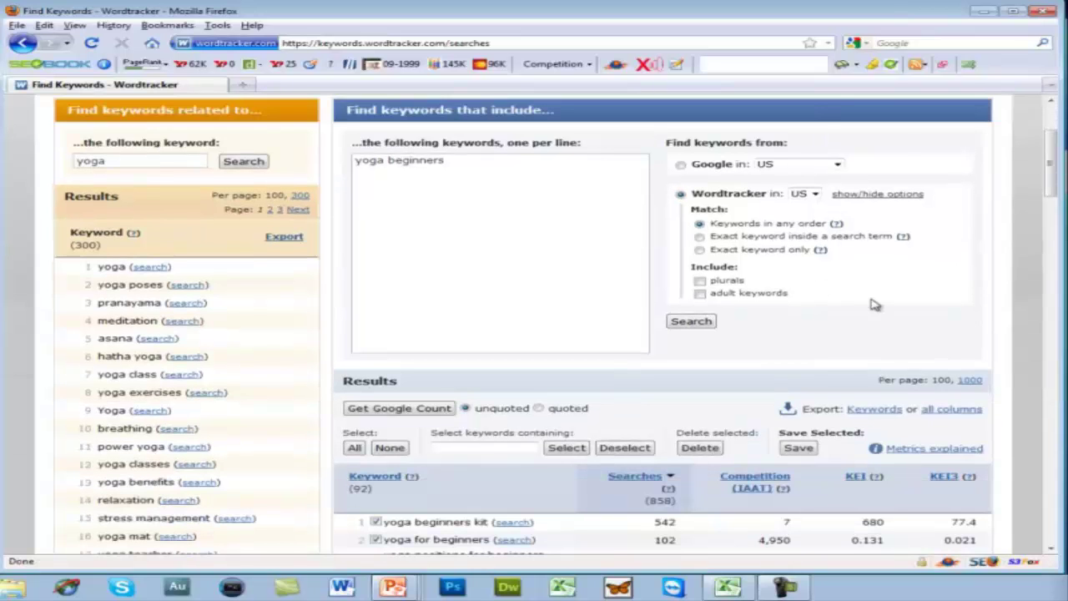
scroll(468, 407, "down", 5)
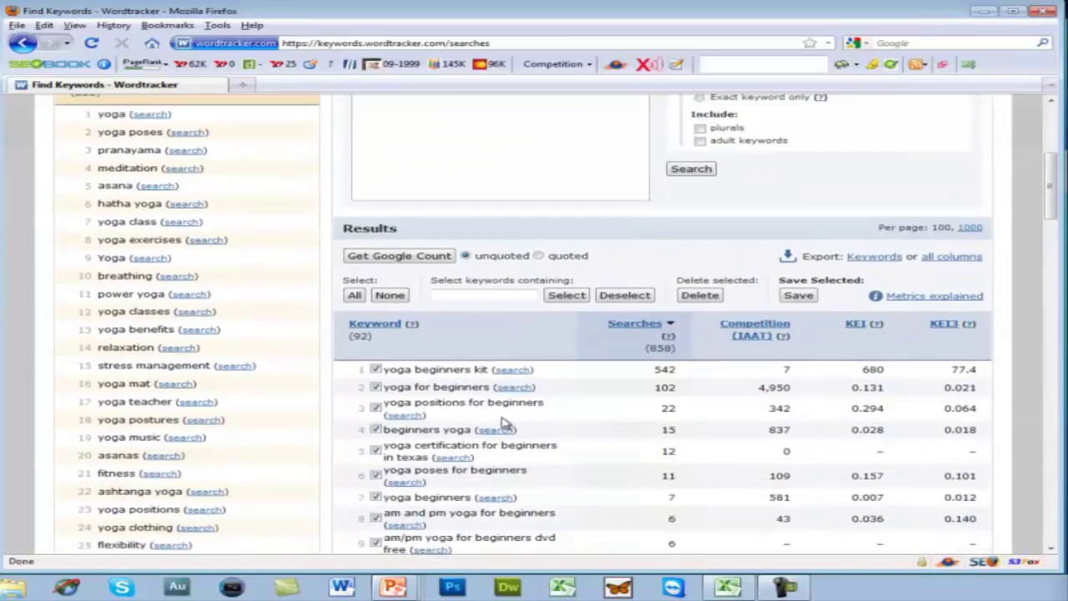
scroll(561, 391, "down", 3)
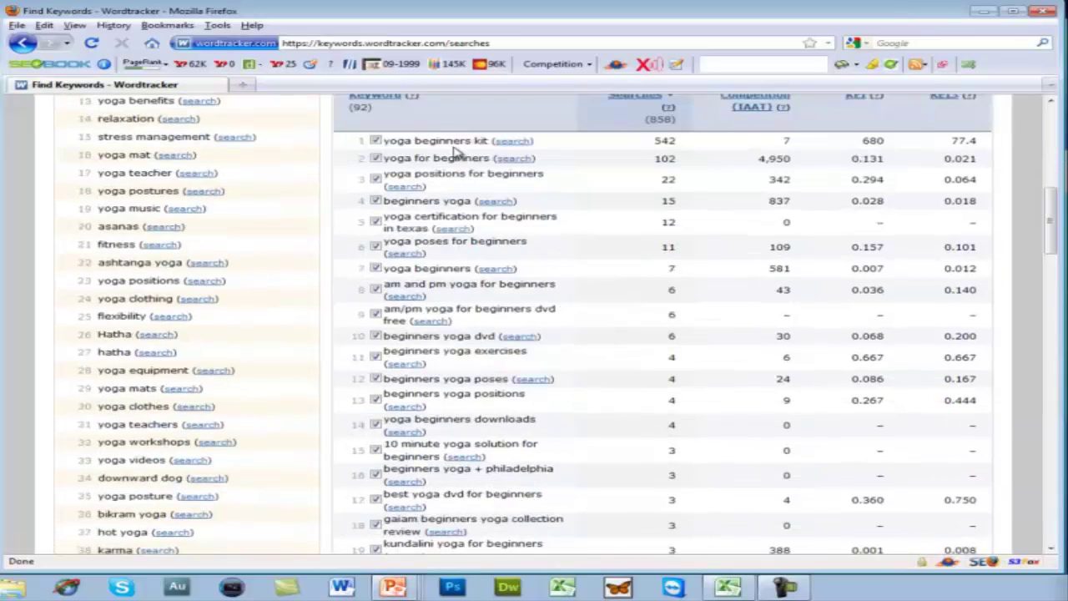
scroll(484, 146, "up", 2)
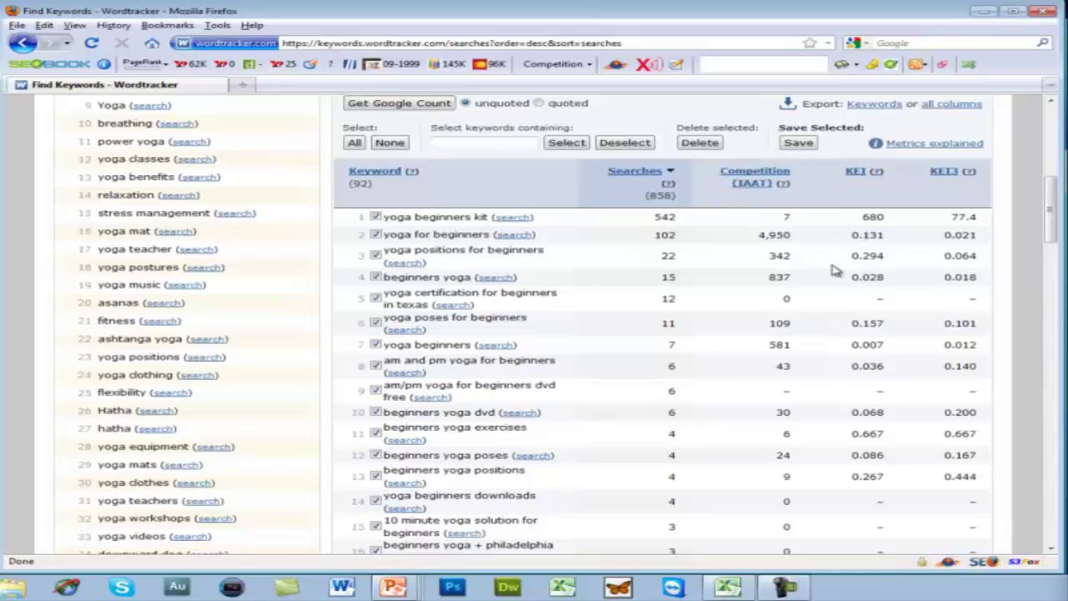
scroll(666, 275, "down", 5)
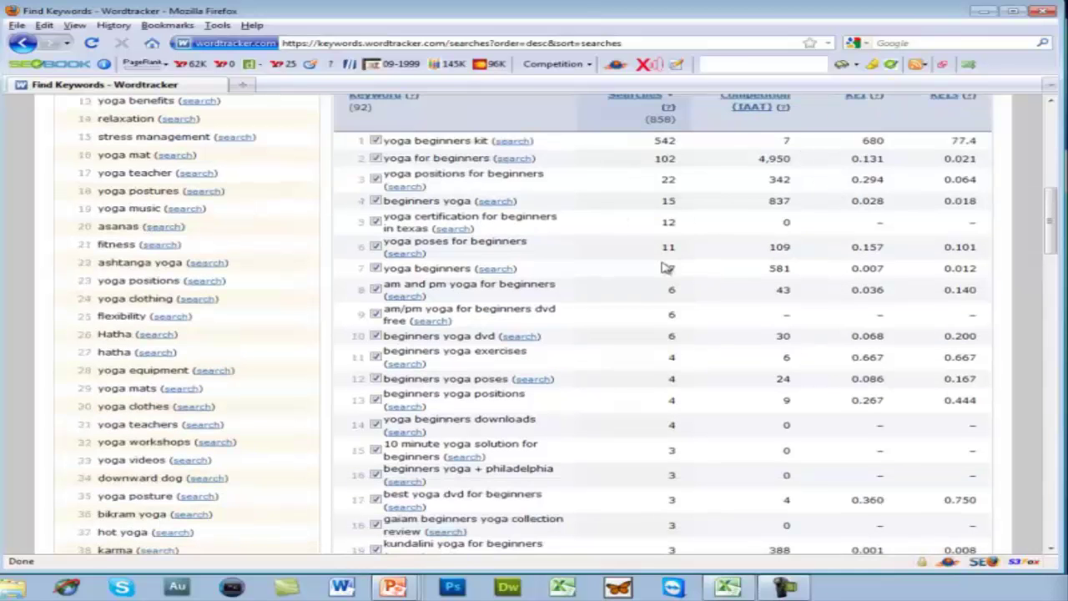
scroll(665, 268, "down", 2)
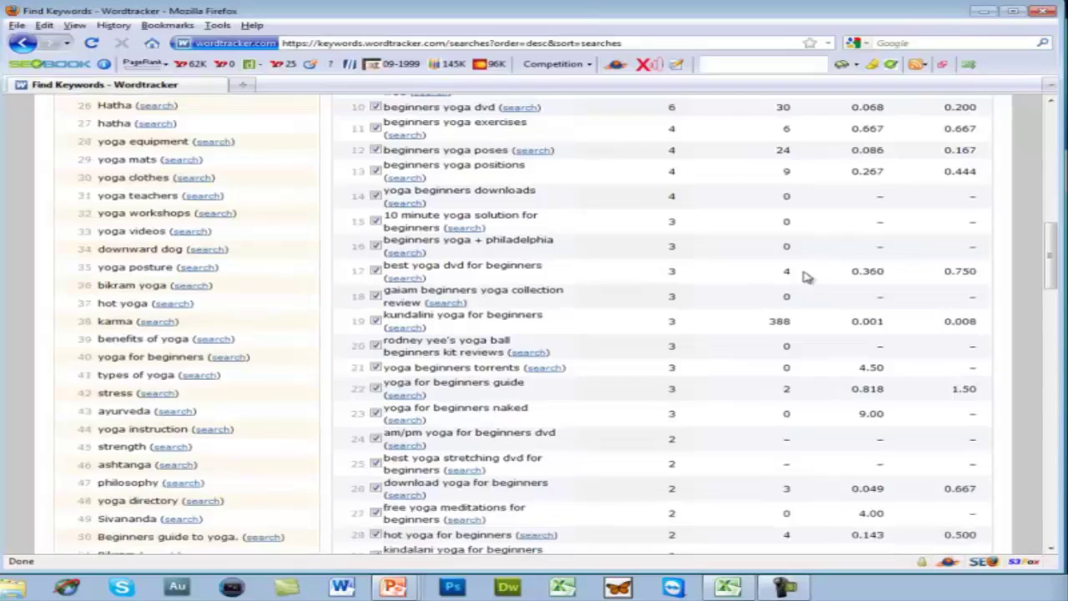
scroll(801, 269, "down", 10)
scroll(701, 459, "down", 20)
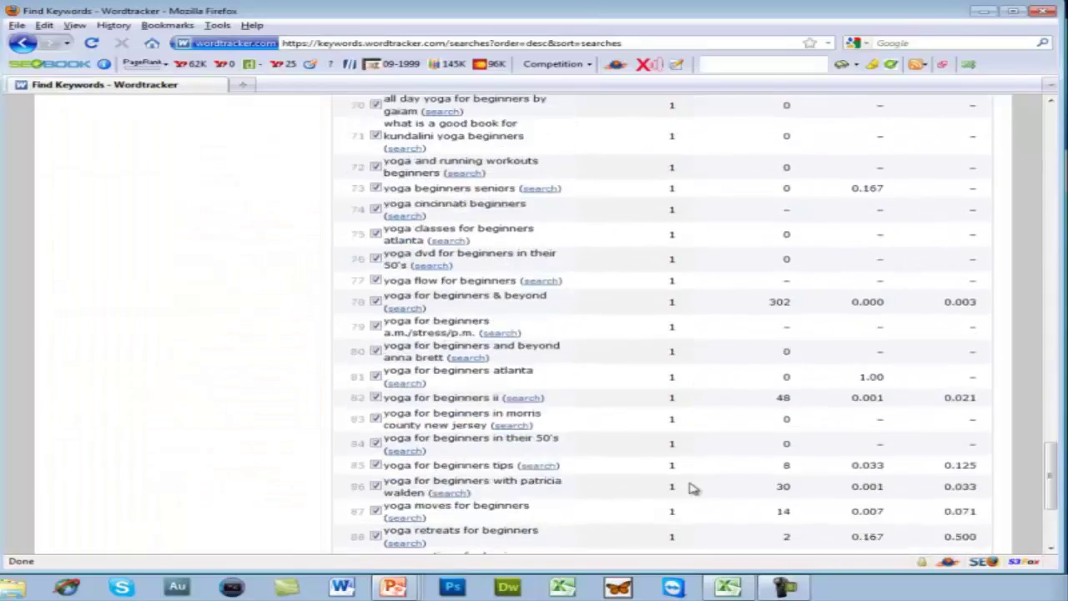
scroll(677, 450, "up", 10)
scroll(675, 420, "up", 20)
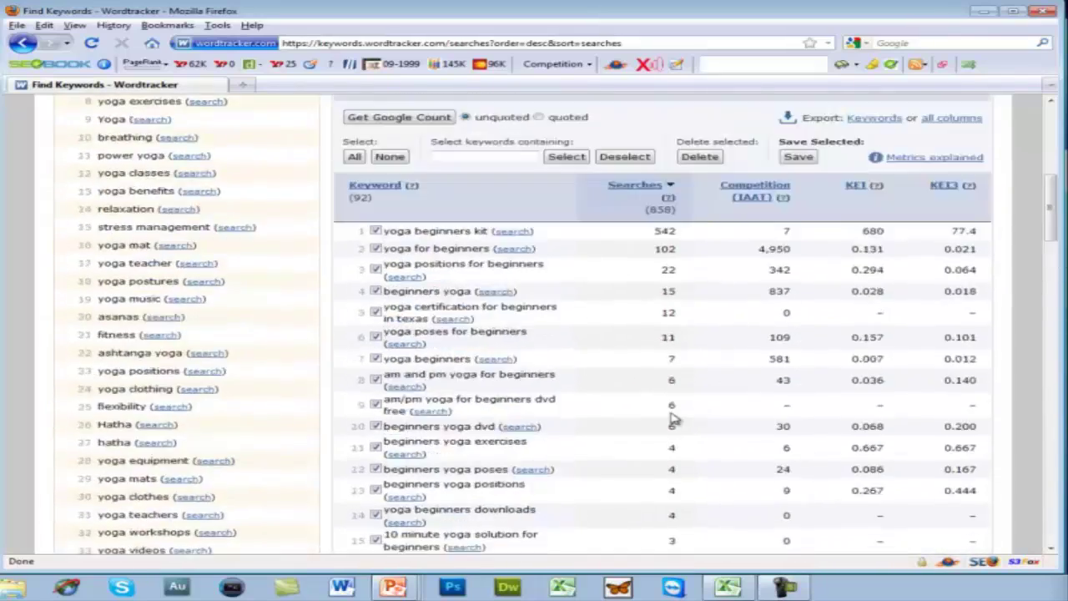
scroll(671, 413, "down", 8)
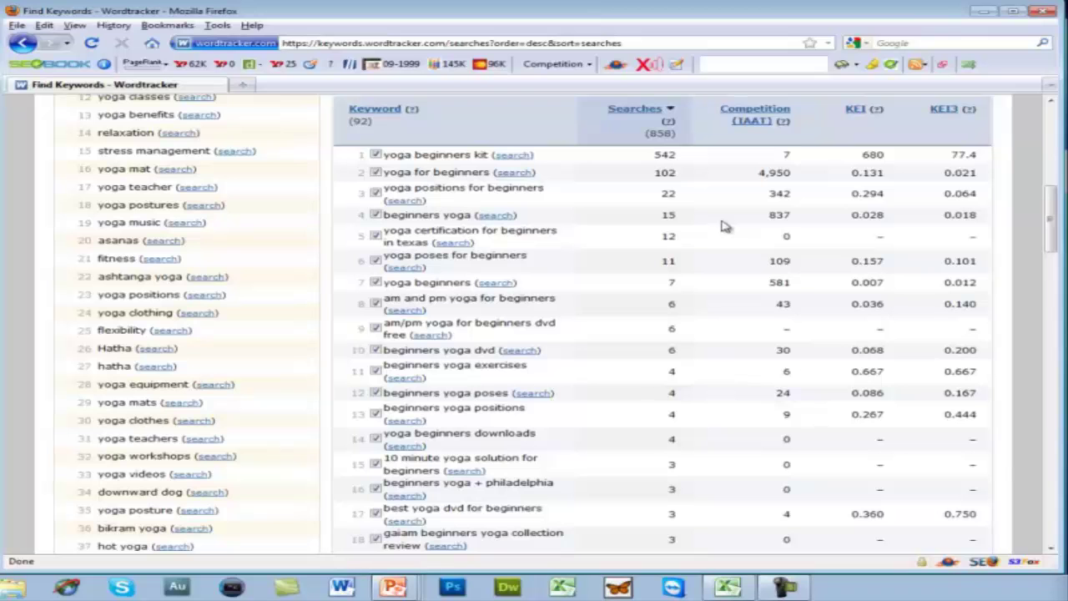
scroll(656, 238, "up", 3)
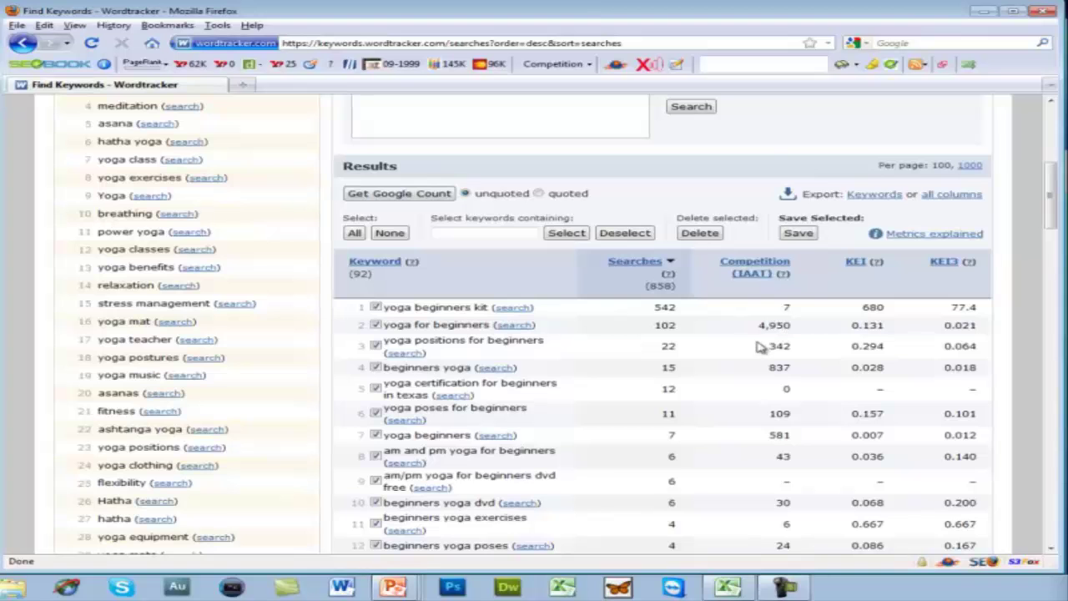
scroll(785, 330, "down", 3)
Search for keywords related to "photoshop" in place of the yoga term
scroll(756, 348, "up", 10)
double_click(133, 252)
type("photoshop")
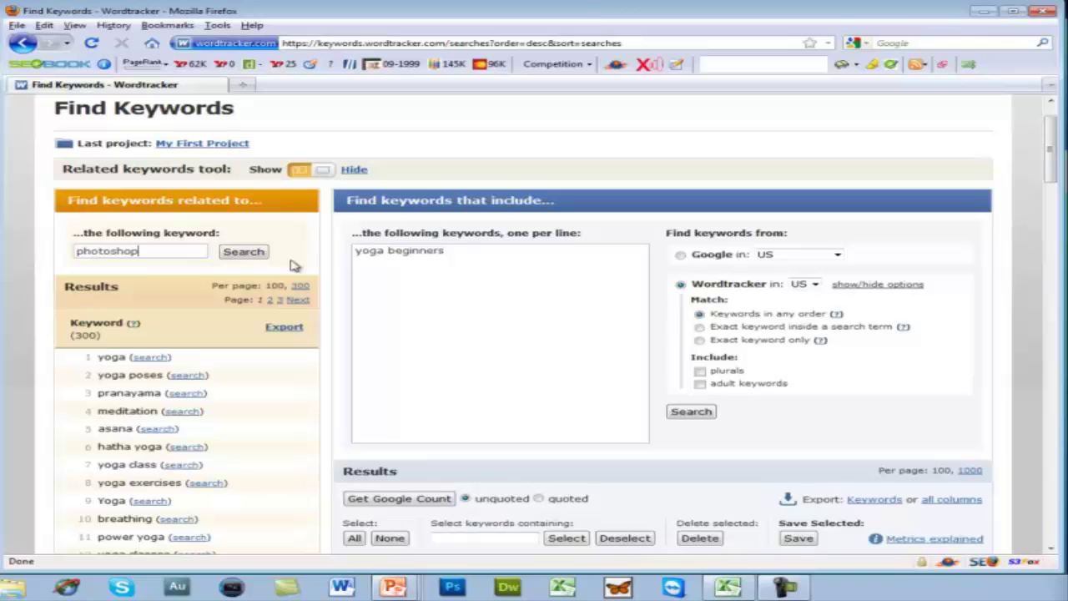
left_click(247, 258)
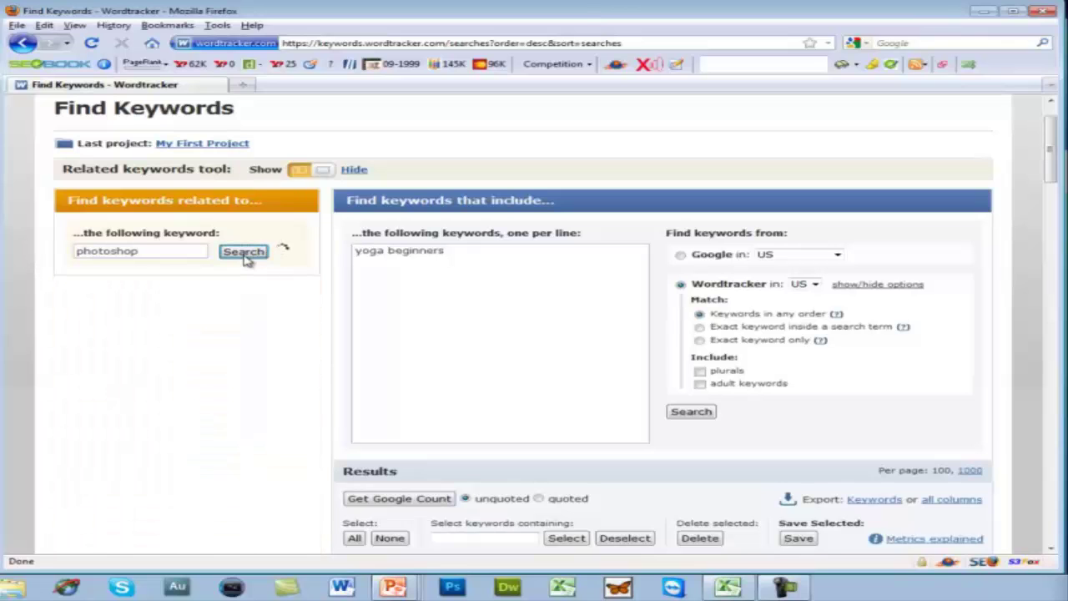
Run a keyword search on "Photoshop tutorials" from the list of related keywords
scroll(258, 333, "down", 2)
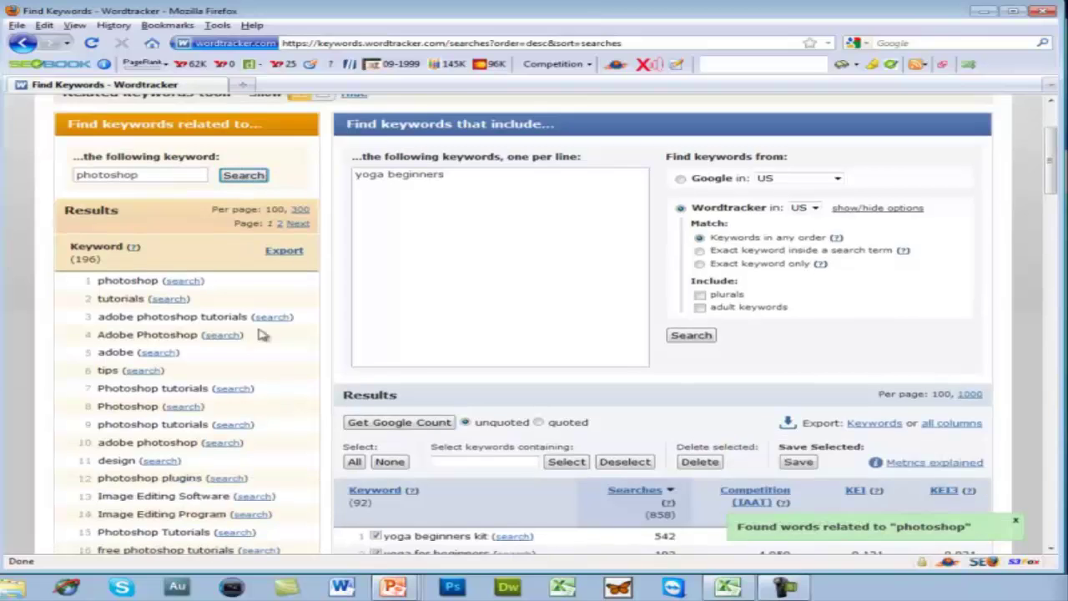
scroll(261, 334, "down", 2)
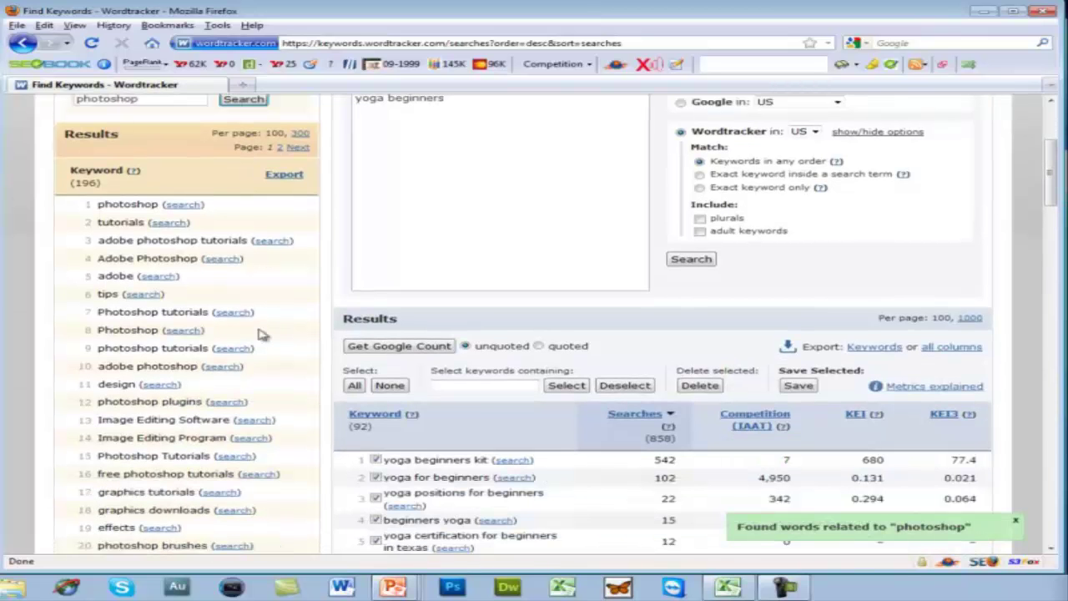
mouse_move(253, 355)
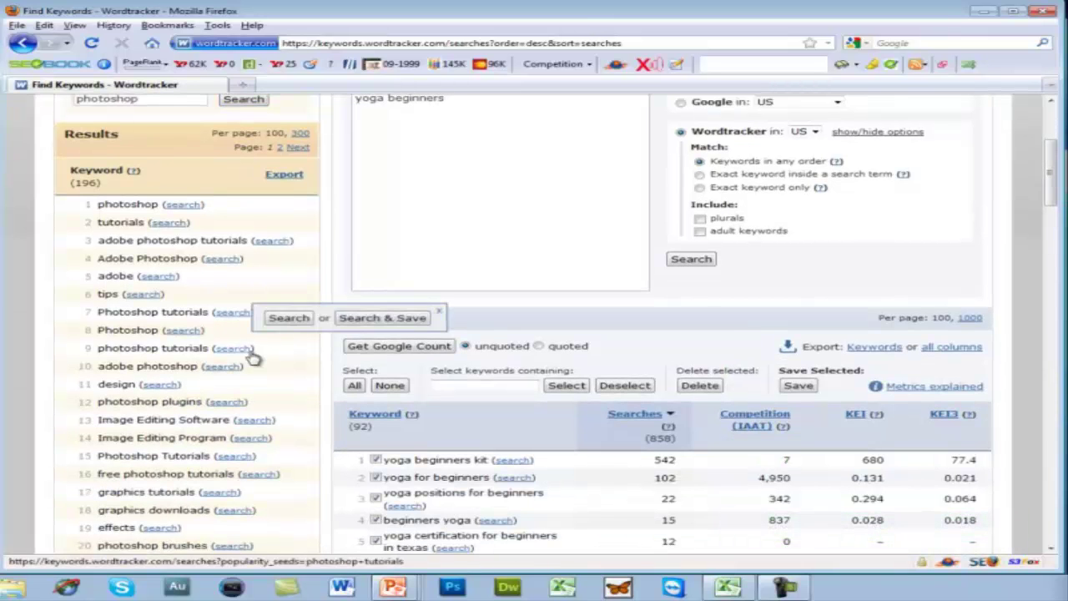
left_click(301, 320)
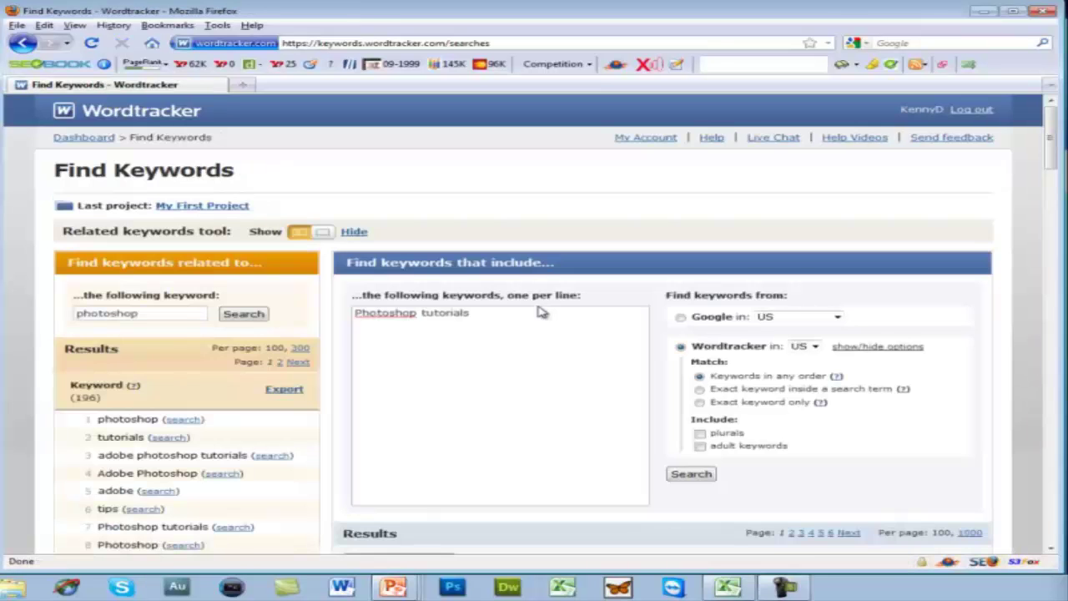
Examine the Photoshop tutorials keyword results, comparing search volume and competition for the most searched phrases
scroll(322, 340, "down", 6)
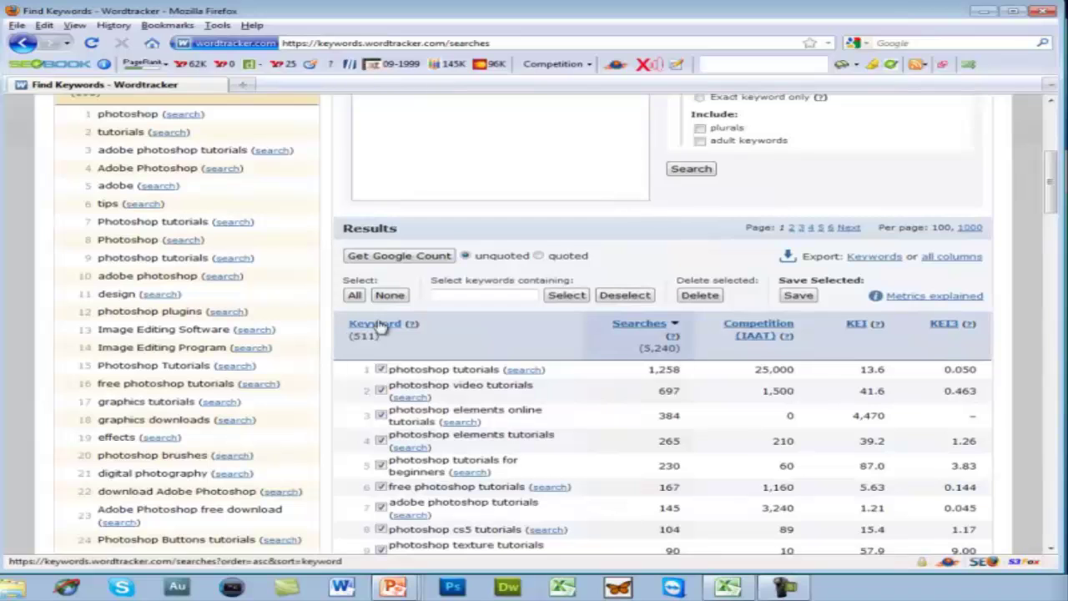
scroll(380, 327, "down", 1)
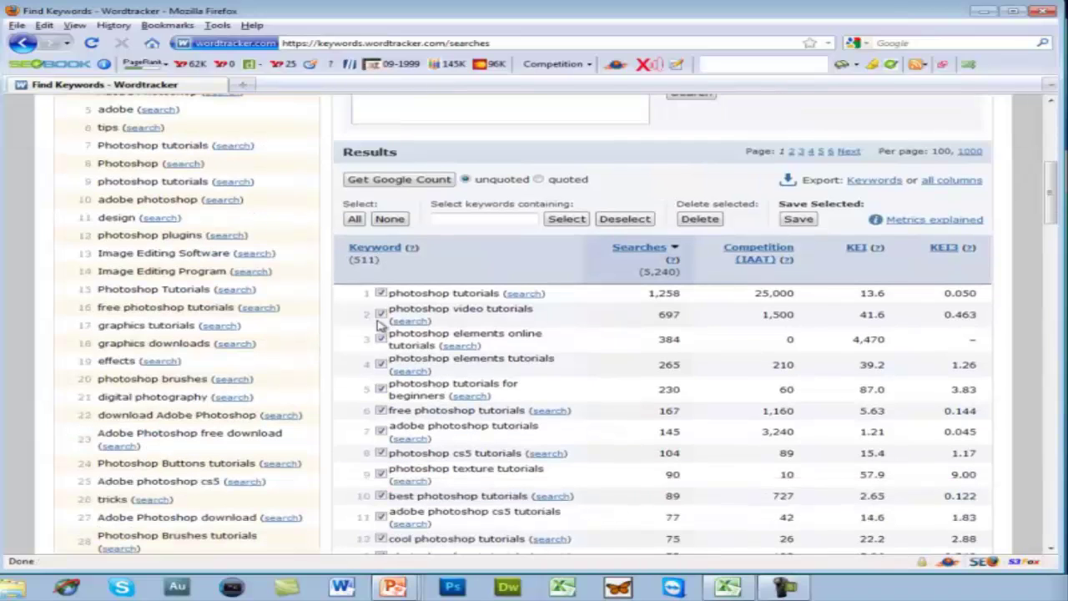
scroll(380, 326, "down", 1)
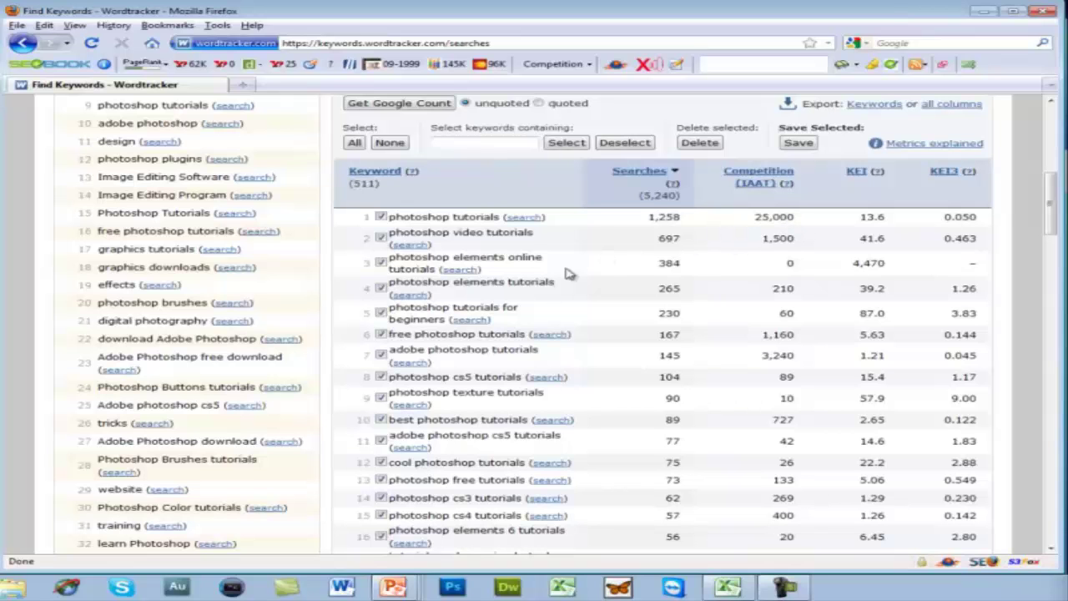
scroll(620, 291, "down", 2)
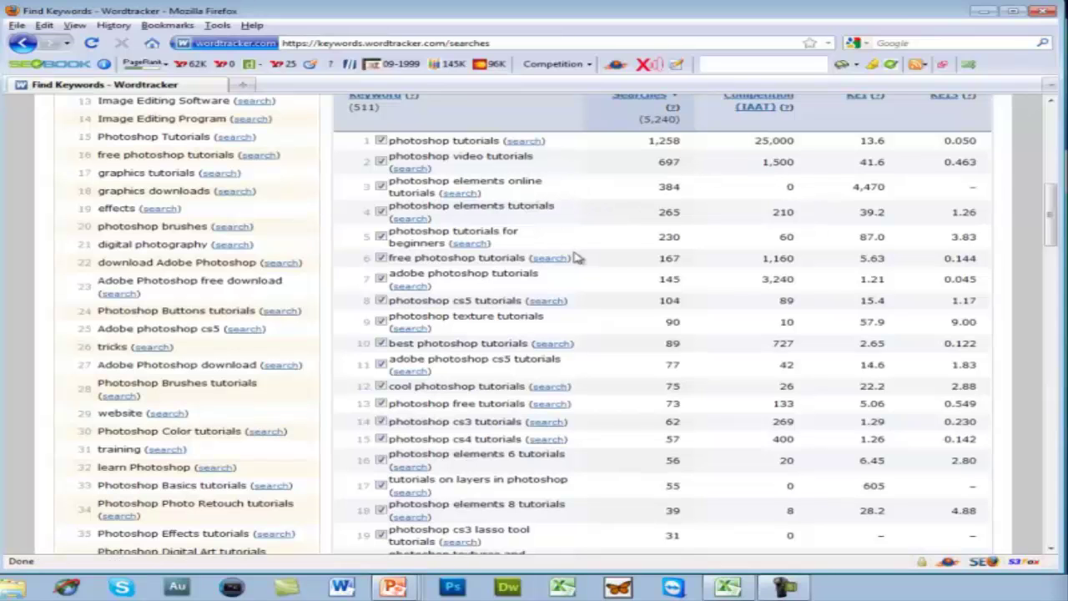
scroll(630, 247, "down", 2)
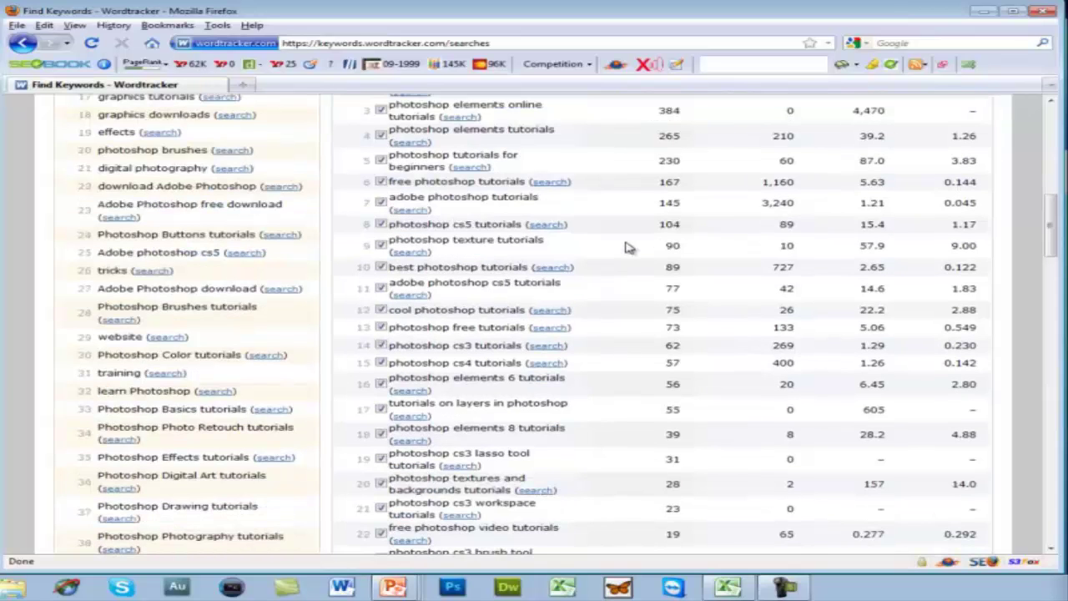
scroll(629, 247, "up", 2)
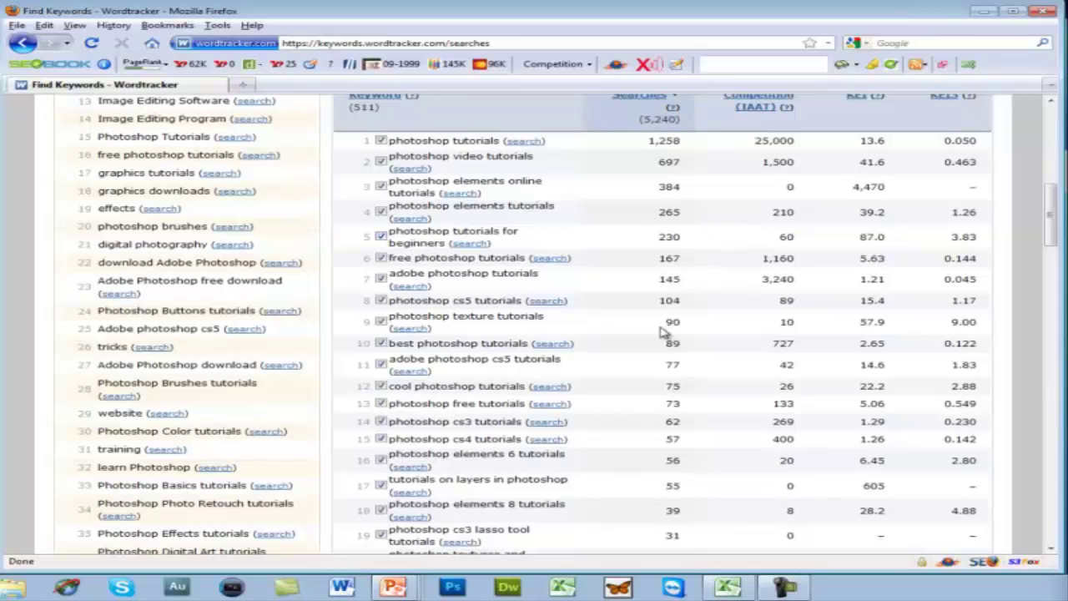
scroll(662, 331, "down", 2)
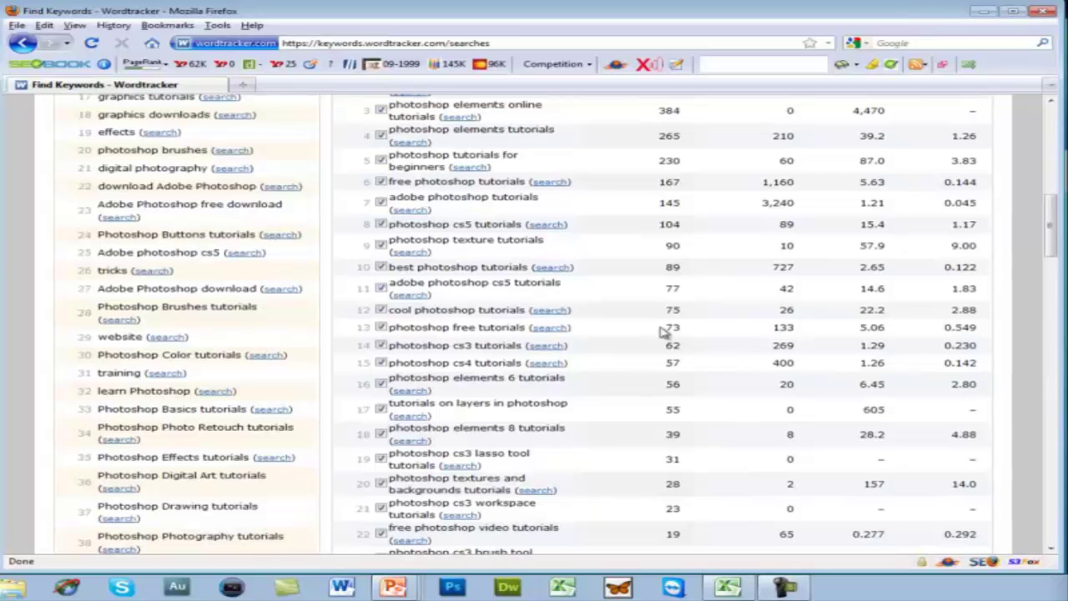
scroll(662, 332, "up", 2)
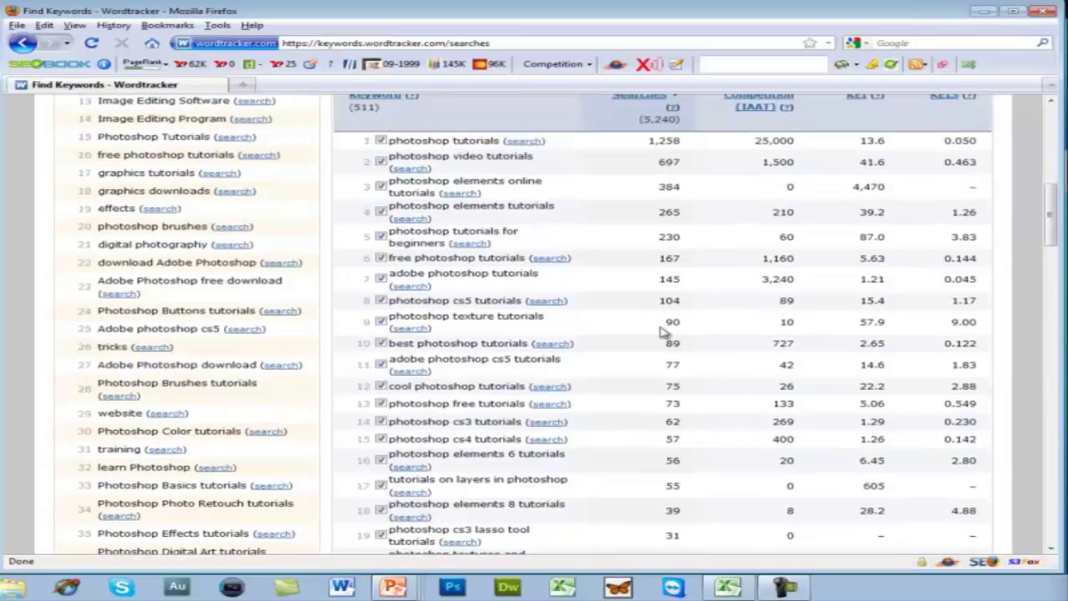
scroll(662, 331, "up", 2)
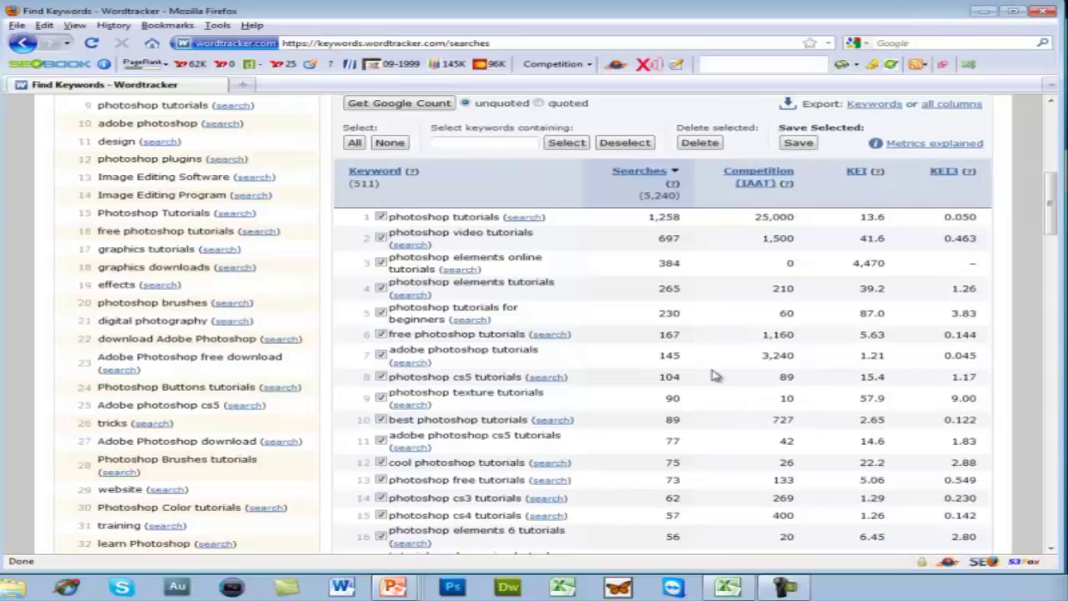
Highlight the search count for "photoshop cs5 tutorials" and return to the keyword search criteria
double_click(678, 378)
left_click_drag(667, 374, 661, 374)
left_click(701, 380)
scroll(615, 376, "down", 2)
scroll(615, 376, "up", 14)
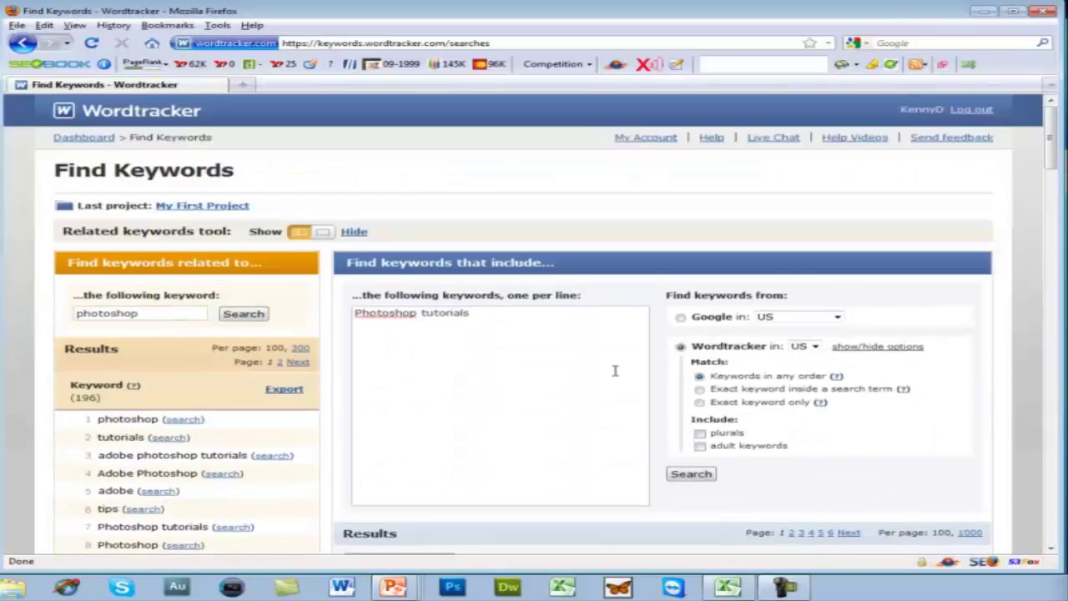
scroll(615, 371, "down", 6)
scroll(616, 371, "up", 6)
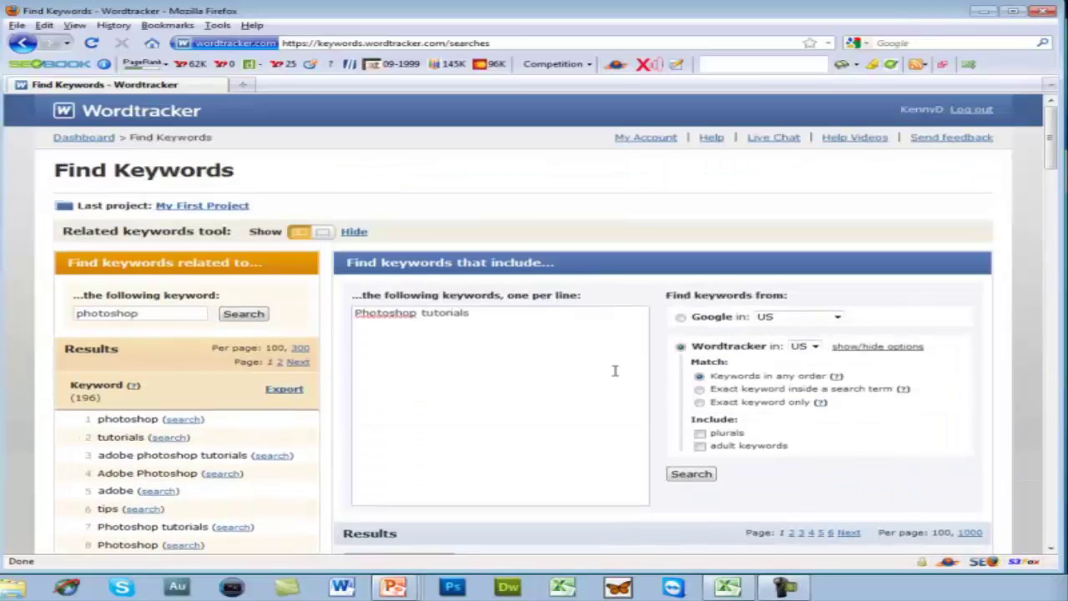